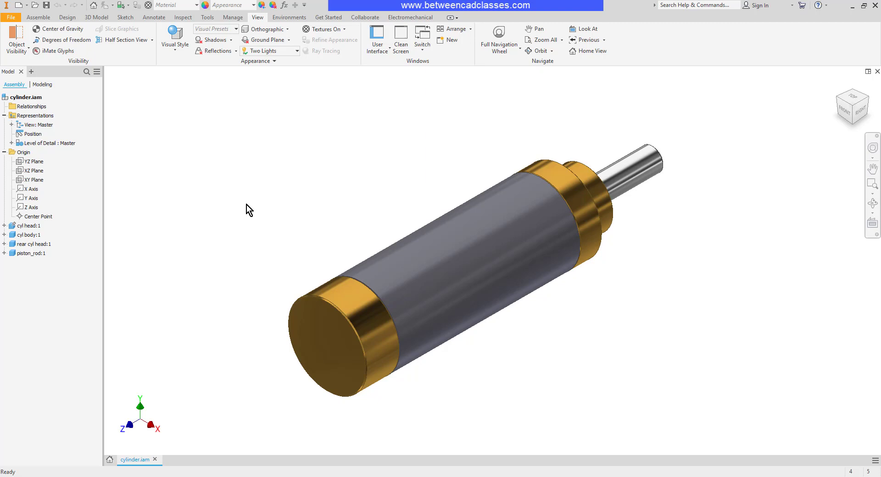
Create a three quarter section view of the cylinder assembly using the XZ and YZ origin planes as cutting planes
{"action": "left_click", "coordinate": [152, 41]}
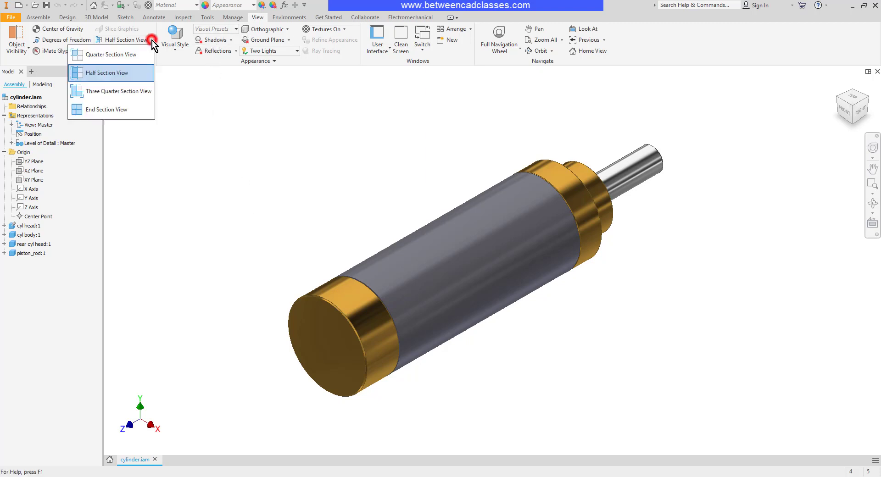
{"action": "left_click", "coordinate": [109, 93]}
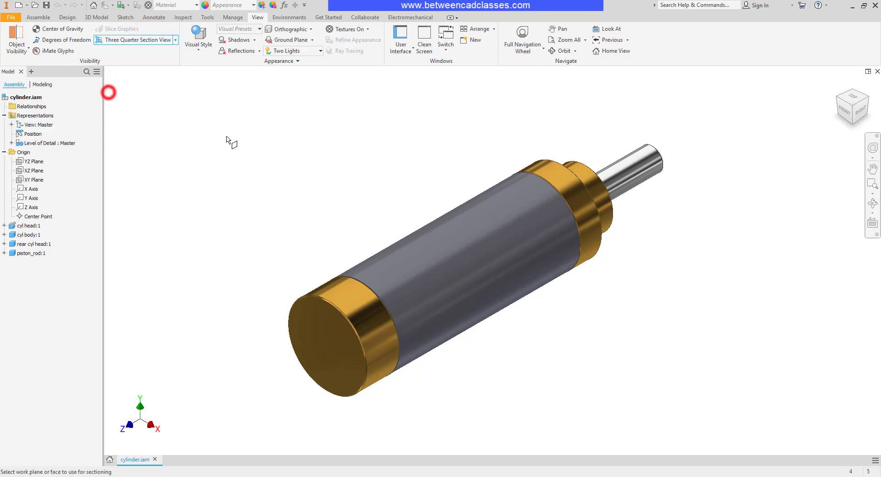
{"action": "left_click", "coordinate": [35, 171]}
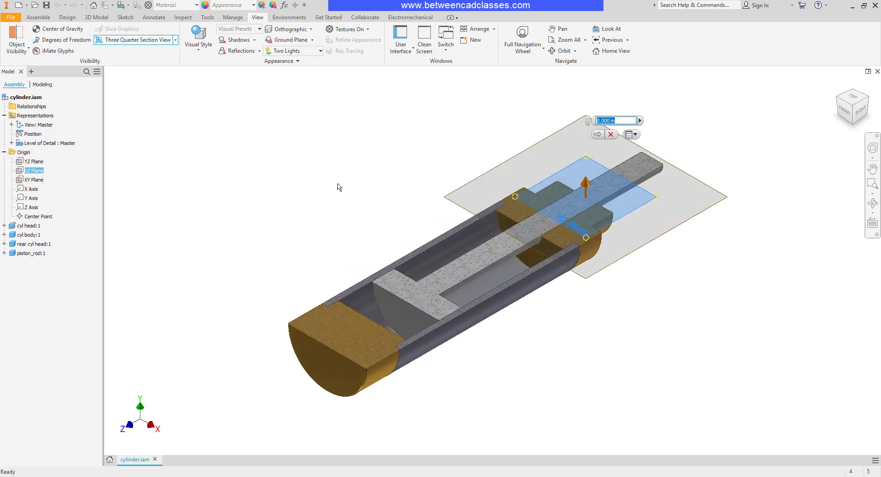
{"action": "right_click", "coordinate": [396, 167]}
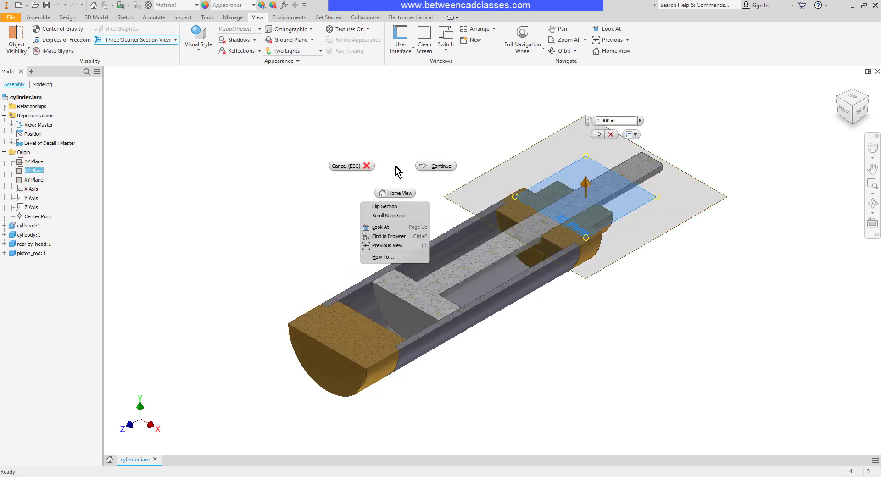
{"action": "left_click", "coordinate": [399, 207]}
{"action": "right_click", "coordinate": [400, 205]}
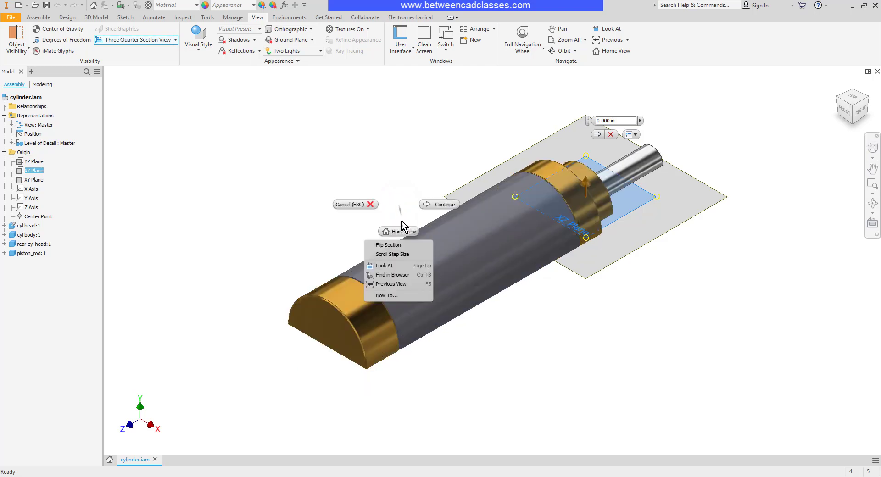
{"action": "left_click", "coordinate": [401, 246]}
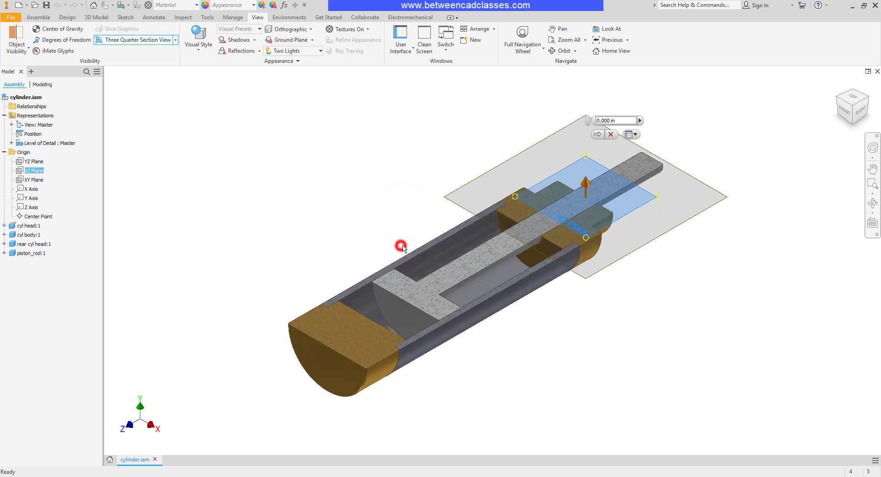
{"action": "left_click", "coordinate": [598, 135]}
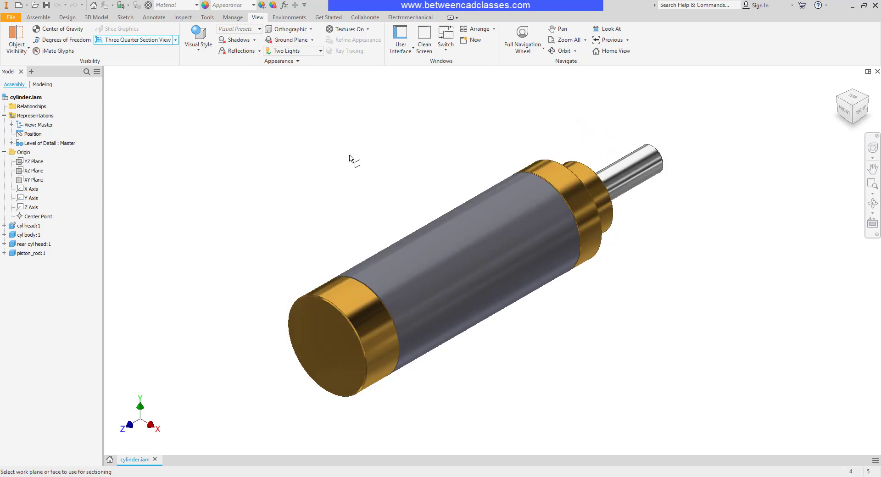
{"action": "left_click", "coordinate": [37, 164]}
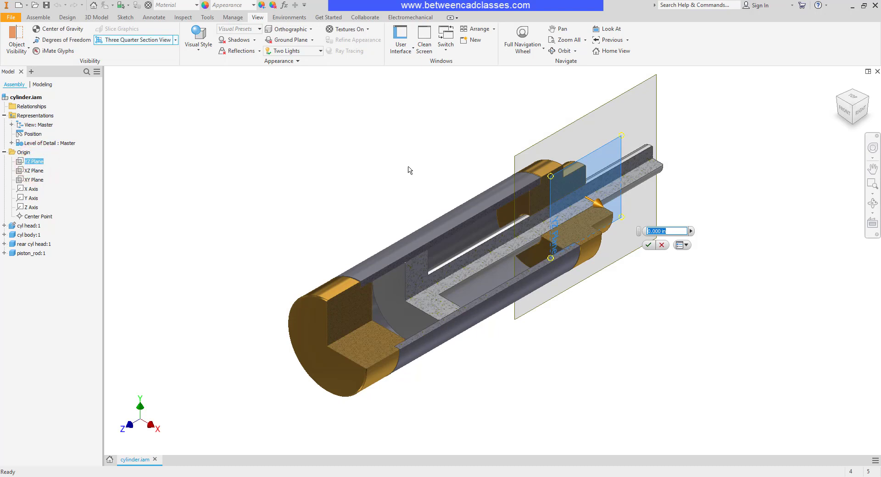
{"action": "left_click", "coordinate": [651, 247]}
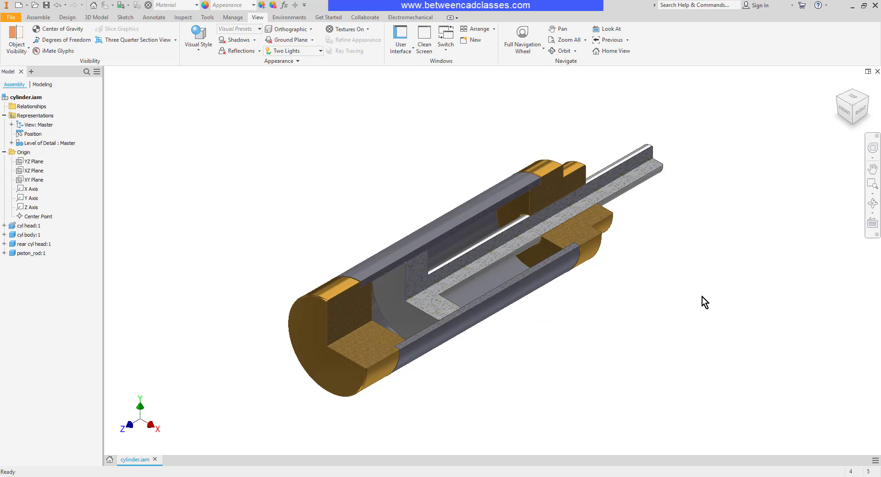
{"action": "left_click", "coordinate": [177, 43]}
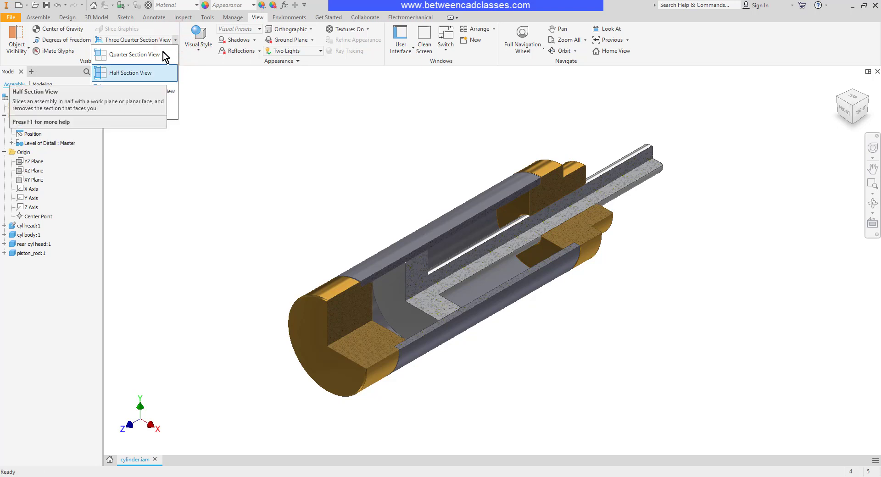
{"action": "left_click", "coordinate": [175, 38]}
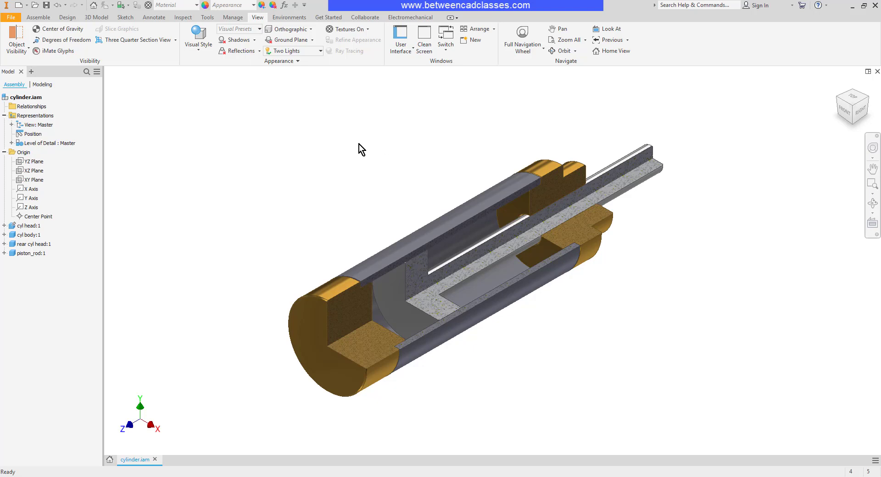
Save the current section as a new view representation named Three Quarter Section
{"action": "left_click", "coordinate": [32, 116]}
{"action": "left_click", "coordinate": [11, 125]}
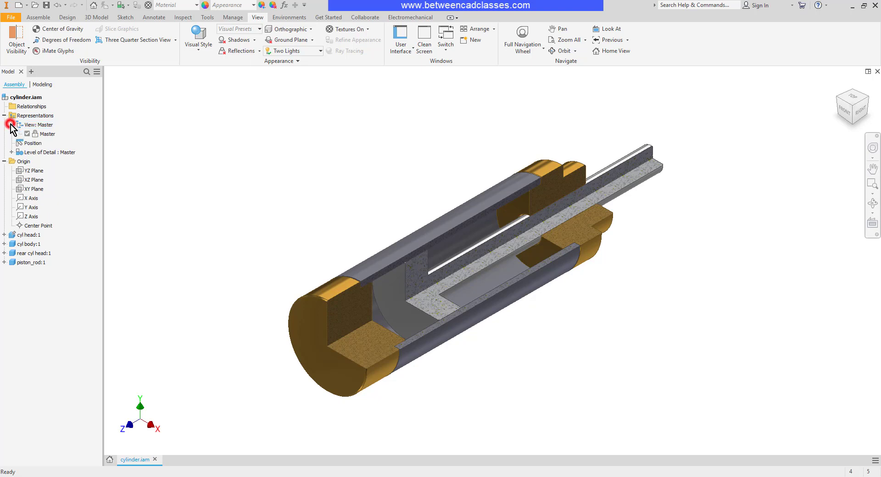
{"action": "left_click", "coordinate": [47, 134]}
{"action": "left_click", "coordinate": [41, 124]}
{"action": "right_click", "coordinate": [42, 129]}
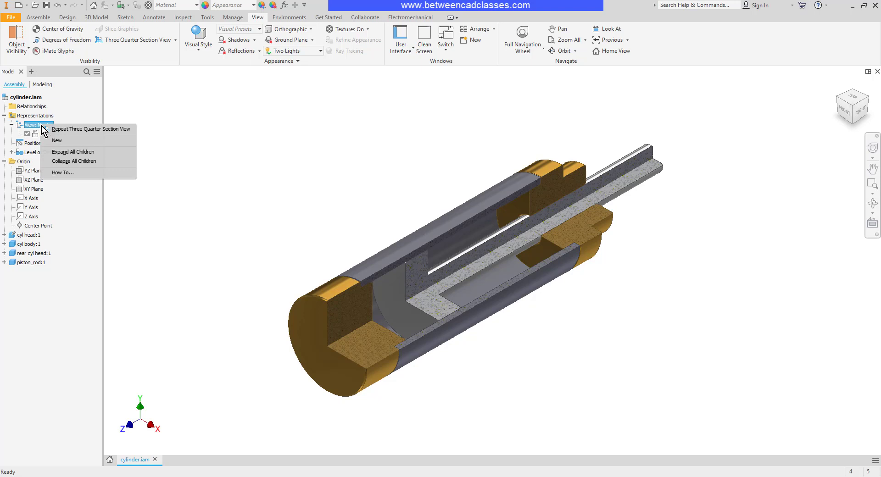
{"action": "left_click", "coordinate": [58, 140]}
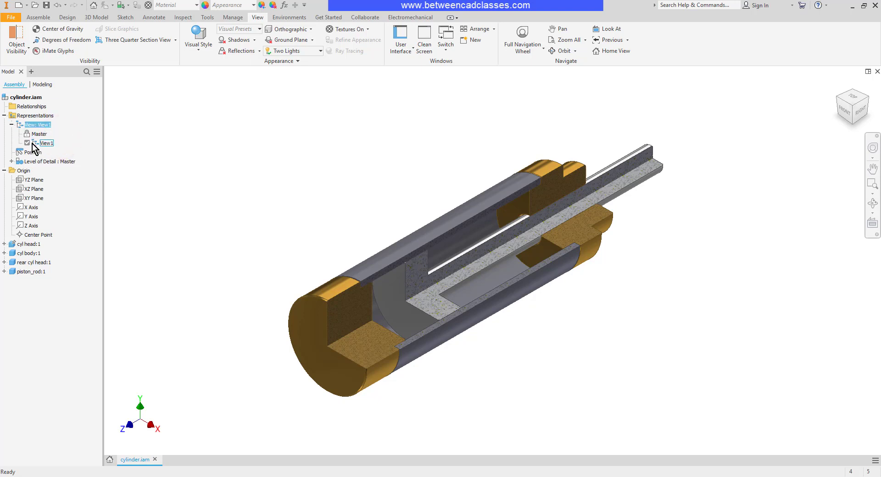
{"action": "left_click", "coordinate": [48, 144]}
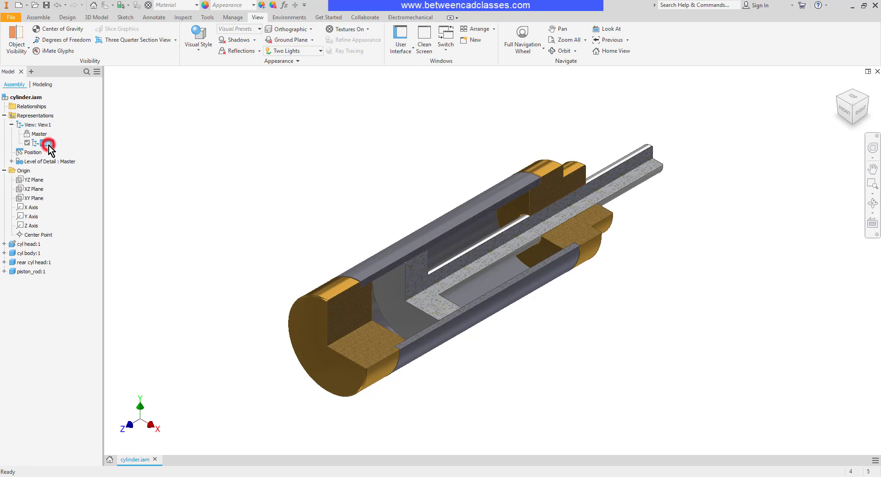
{"action": "double_click", "coordinate": [47, 143]}
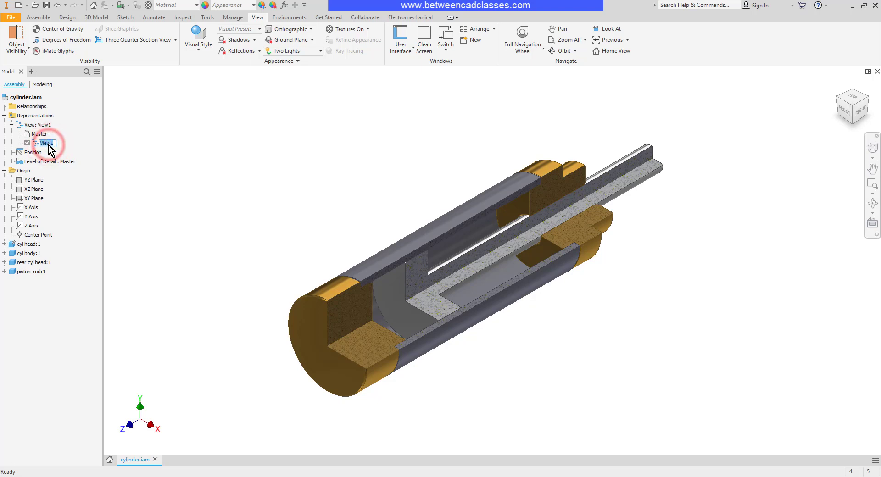
{"action": "type", "text": "Thre"}
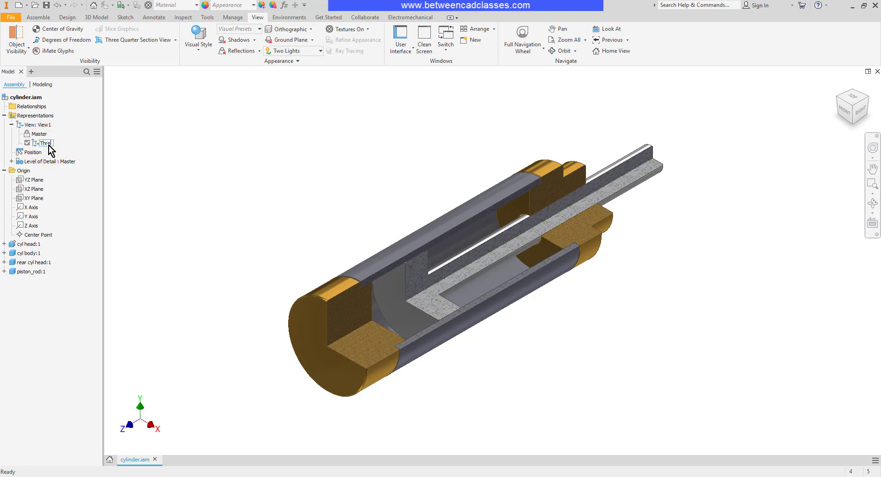
{"action": "type", "text": "e Quarter Section"}
{"action": "key", "text": "Return"}
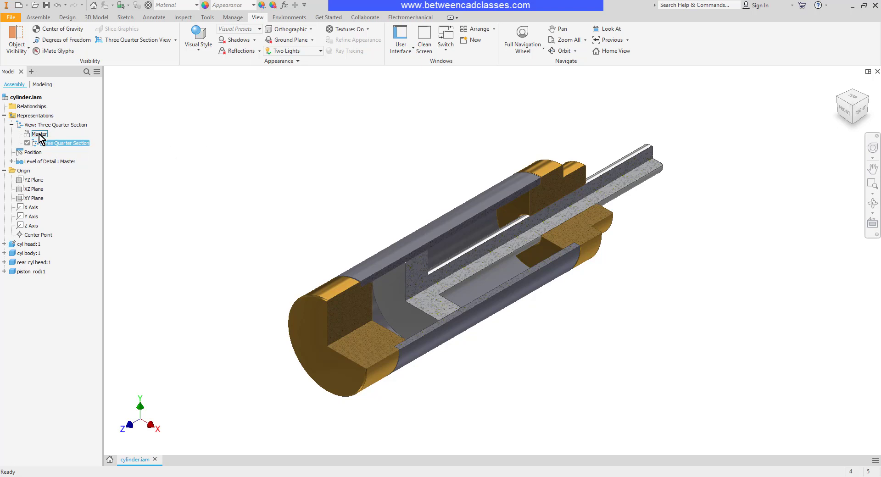
Switch between the Master and Three Quarter Section view representations, ending with Master active
{"action": "double_click", "coordinate": [39, 134]}
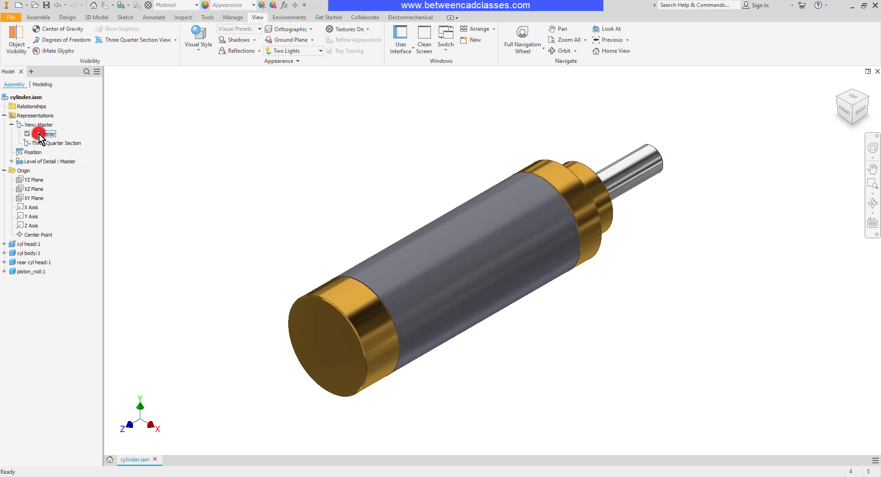
{"action": "left_click", "coordinate": [271, 171]}
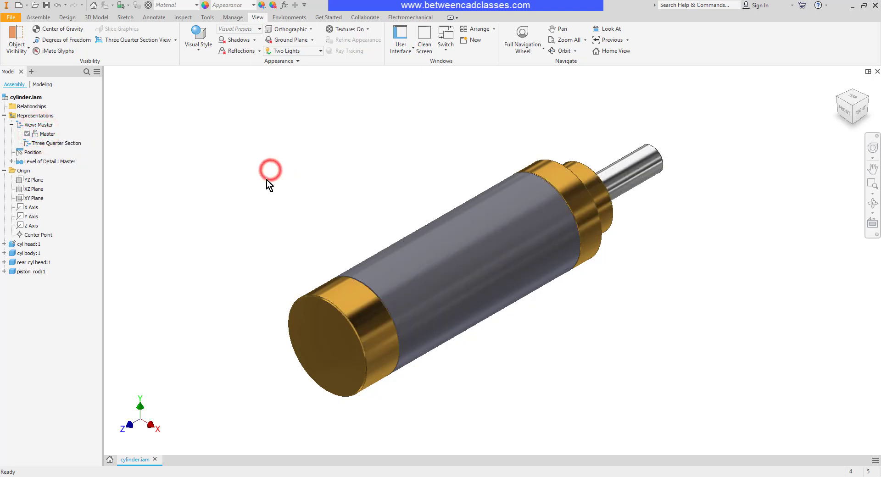
{"action": "double_click", "coordinate": [60, 143]}
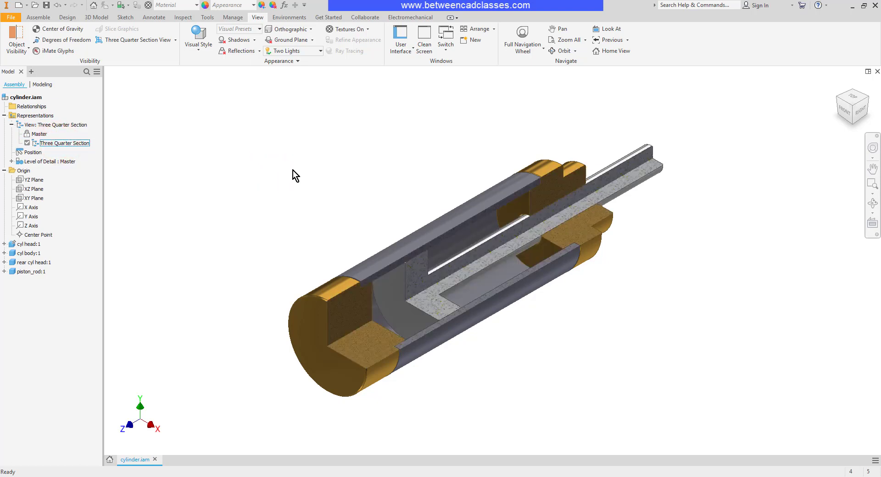
{"action": "double_click", "coordinate": [38, 135]}
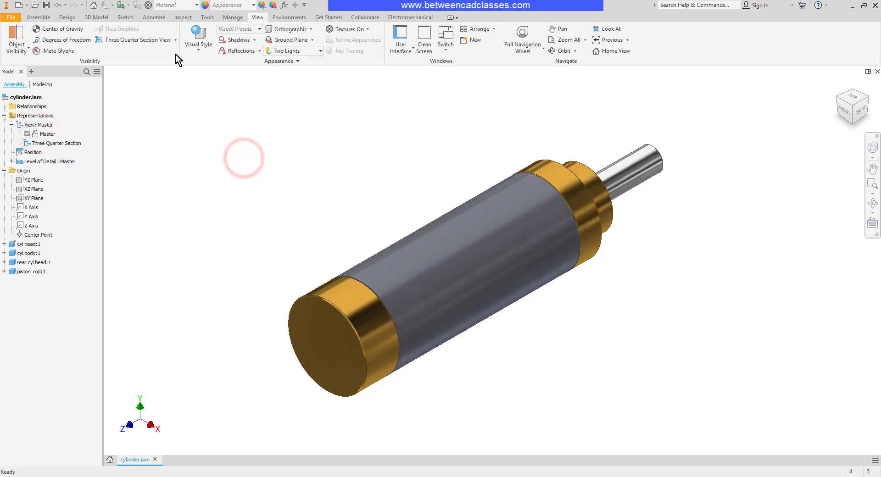
Create a half section view of the cylinder assembly cut along the YZ origin plane
{"action": "left_click", "coordinate": [175, 40]}
{"action": "left_click", "coordinate": [136, 74]}
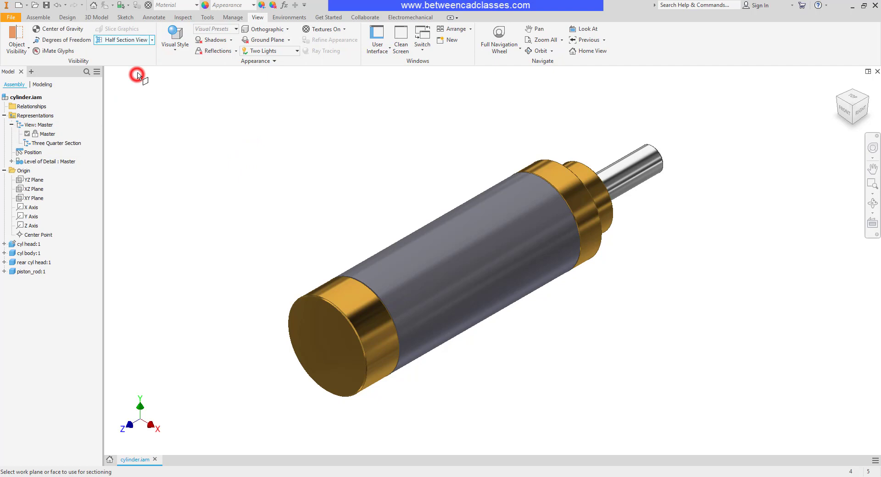
{"action": "left_click", "coordinate": [30, 181]}
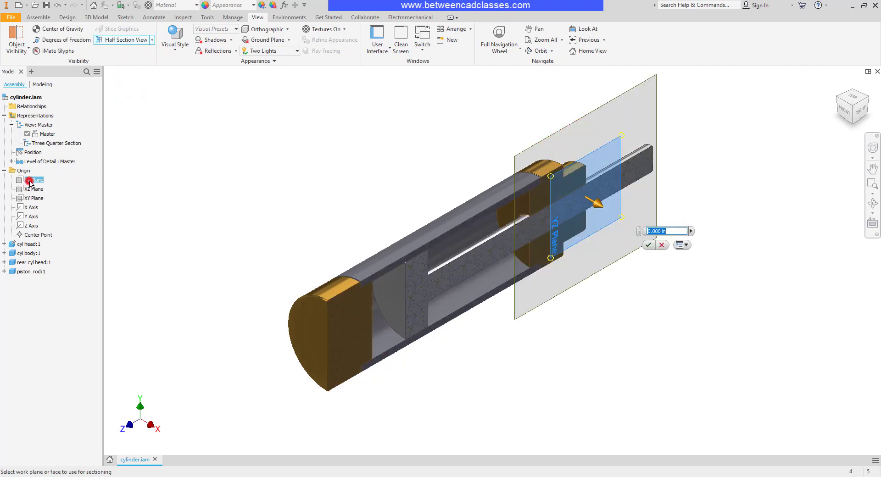
{"action": "left_click", "coordinate": [648, 246]}
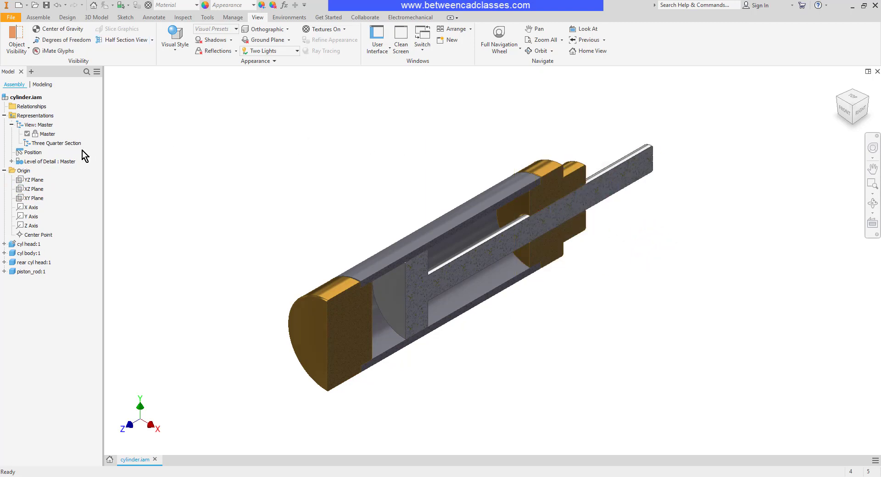
Save the current section as a new view representation named Half Section
{"action": "right_click", "coordinate": [36, 126]}
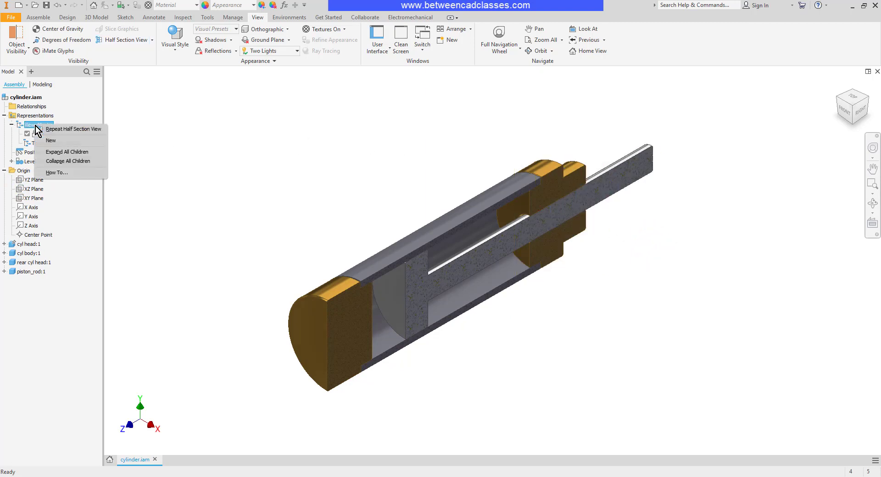
{"action": "left_click", "coordinate": [53, 140]}
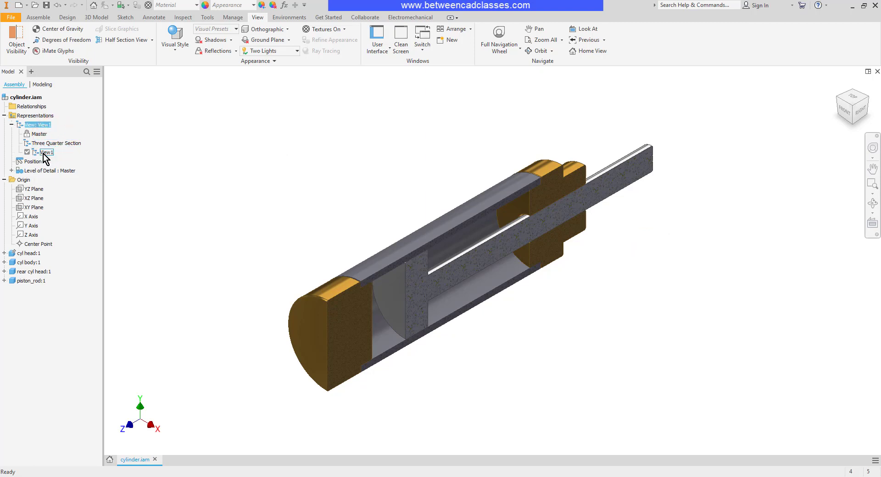
{"action": "double_click", "coordinate": [48, 153]}
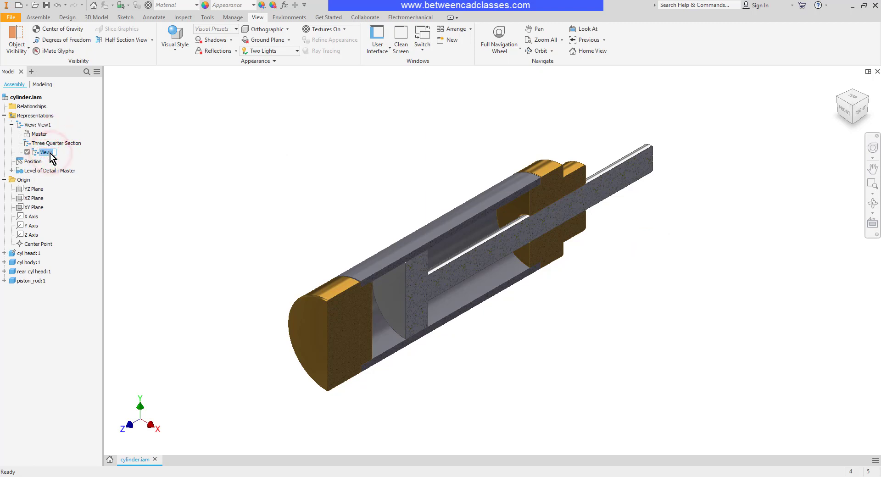
{"action": "type", "text": "Half Section"}
{"action": "key", "text": "Return"}
Activate Master, Three Quarter Section and Half Section in turn, and examine the half-sectioned cylinder's interior from the side
{"action": "double_click", "coordinate": [38, 134]}
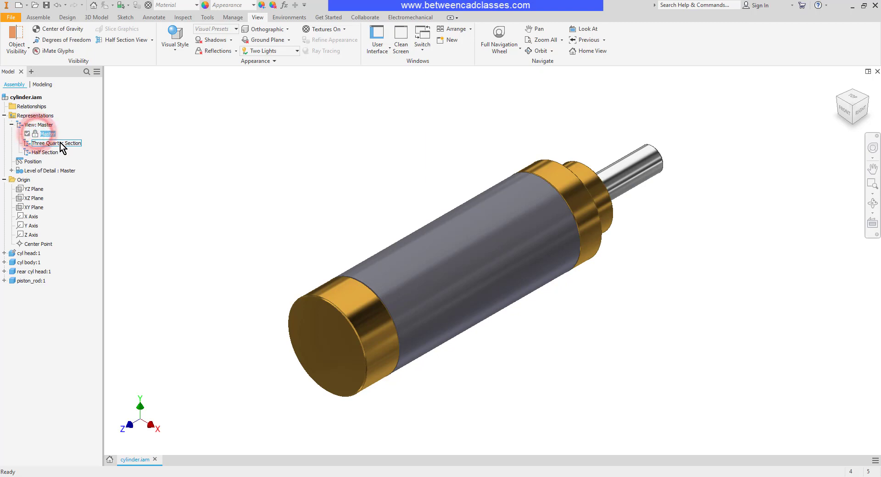
{"action": "double_click", "coordinate": [61, 143]}
{"action": "double_click", "coordinate": [46, 153]}
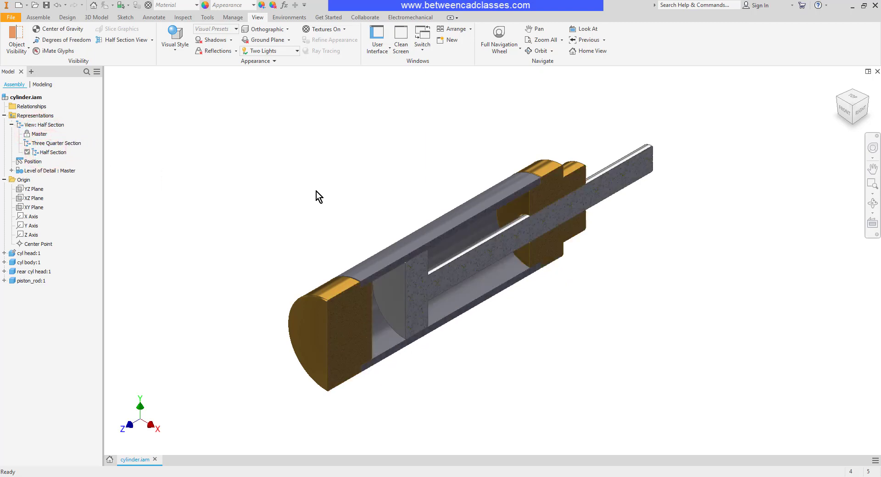
{"action": "middle_click_drag", "start_coordinate": [469, 349], "coordinate": [360, 329], "text": "shift"}
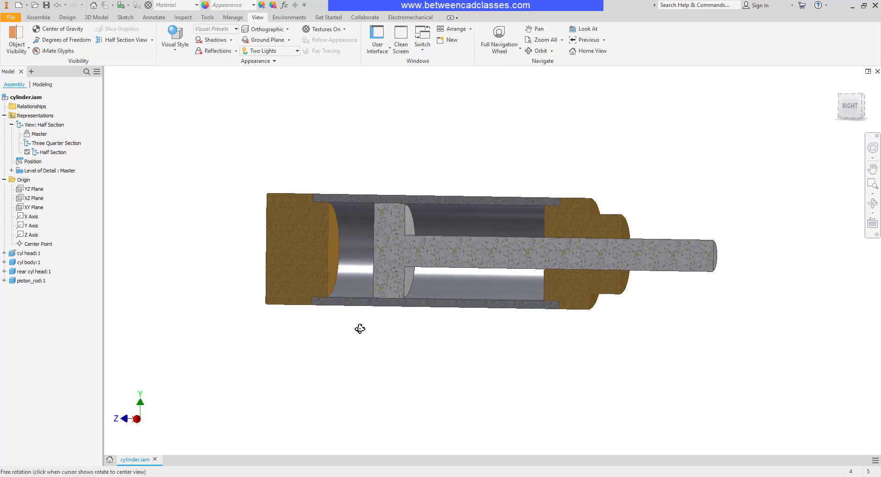
{"action": "scroll", "coordinate": [360, 269], "scroll_direction": "down", "scroll_amount": 3}
{"action": "middle_click_drag", "start_coordinate": [357, 275], "coordinate": [415, 297]}
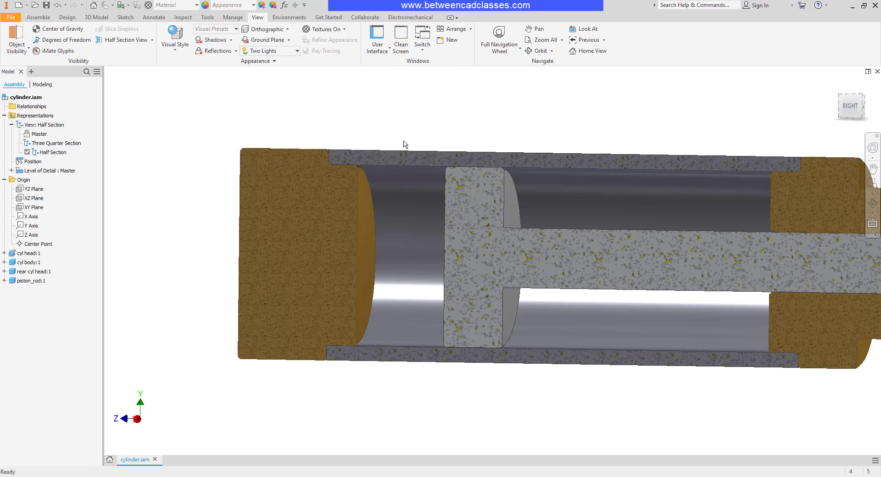
{"action": "left_click", "coordinate": [407, 105]}
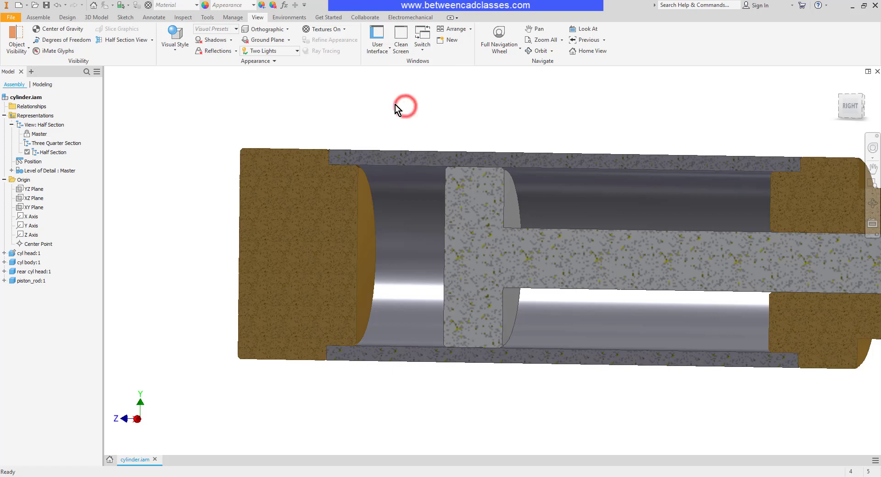
Restore the Master view representation and reactivate Three Quarter Section
{"action": "double_click", "coordinate": [38, 134]}
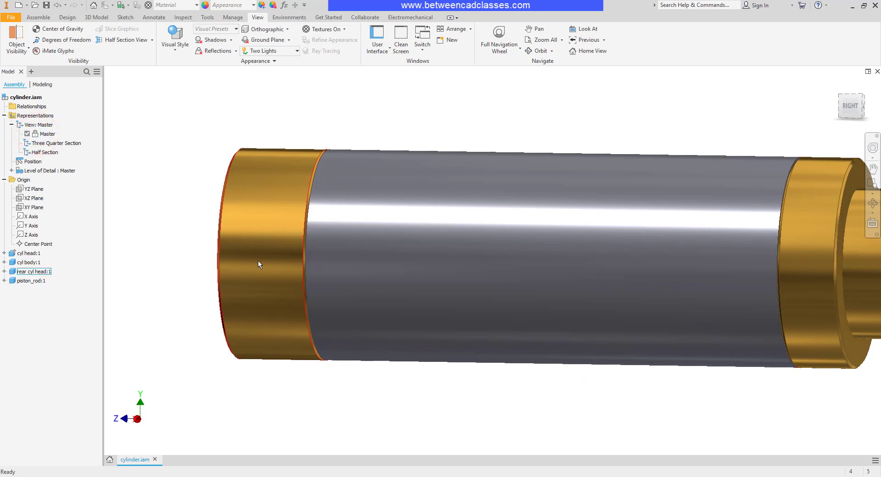
{"action": "double_click", "coordinate": [60, 143]}
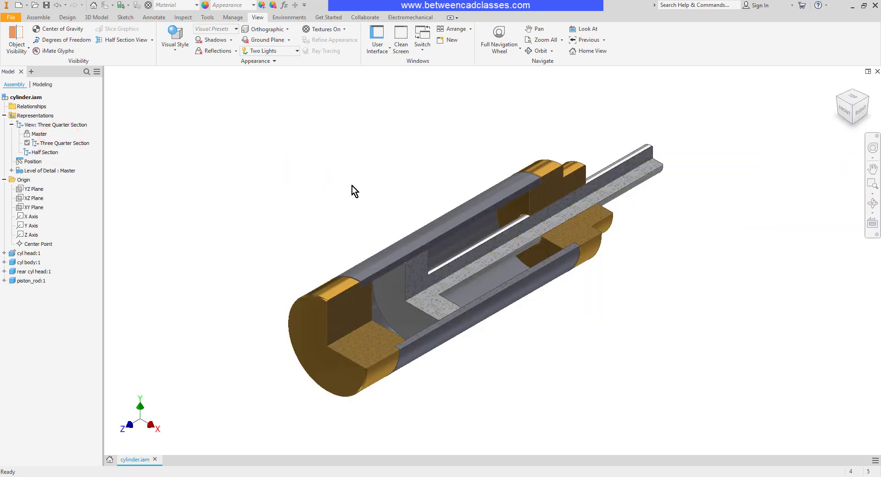
Activate Half Section, orbit it toward the front end, and check its stored orientation by switching to Three Quarter Section and back
{"action": "double_click", "coordinate": [46, 152]}
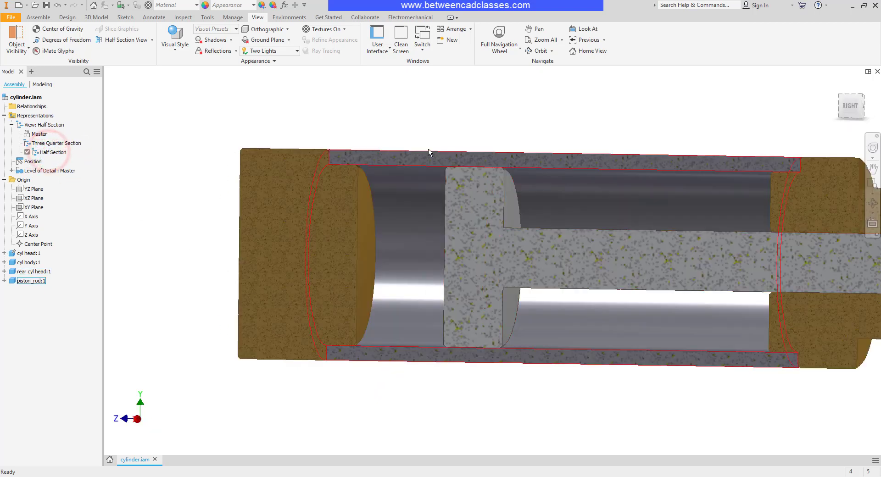
{"action": "left_click", "coordinate": [468, 417]}
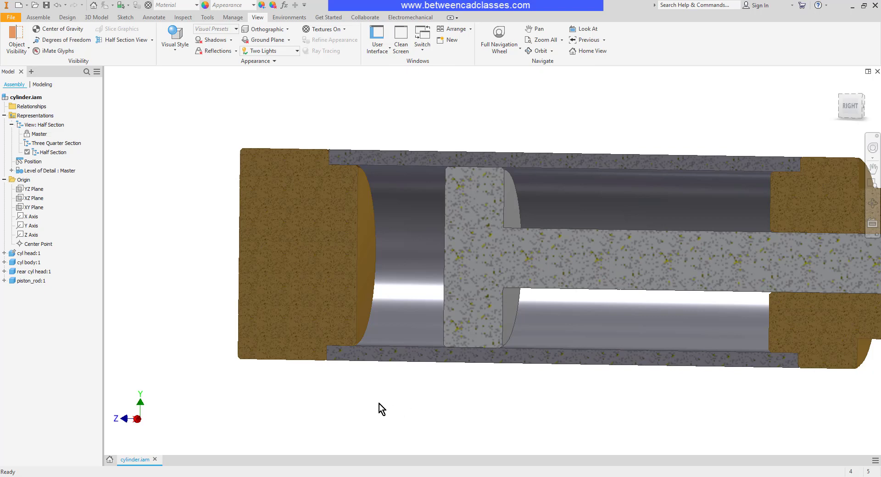
{"action": "middle_click_drag", "start_coordinate": [379, 404], "coordinate": [504, 412], "text": "shift"}
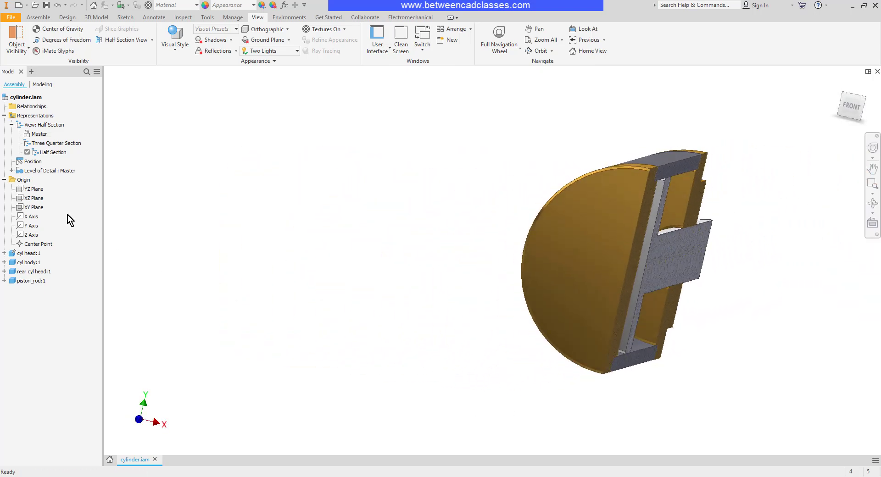
{"action": "double_click", "coordinate": [42, 143]}
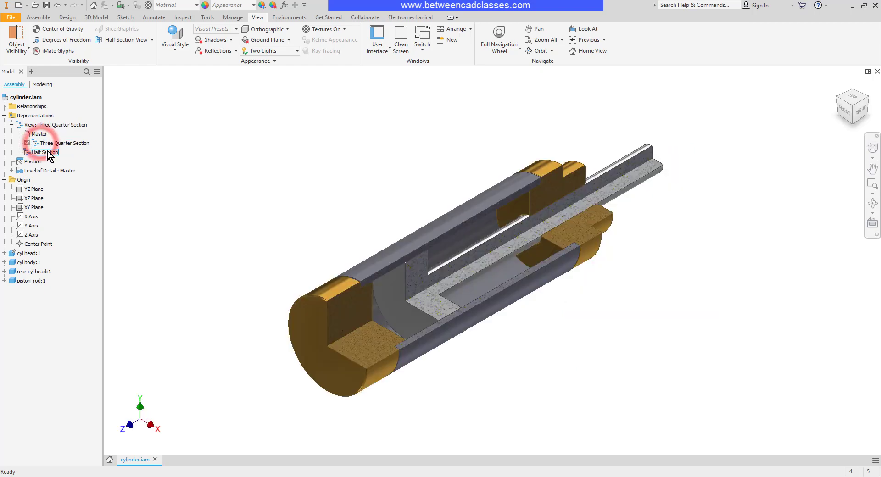
{"action": "left_click", "coordinate": [47, 152]}
{"action": "double_click", "coordinate": [48, 152]}
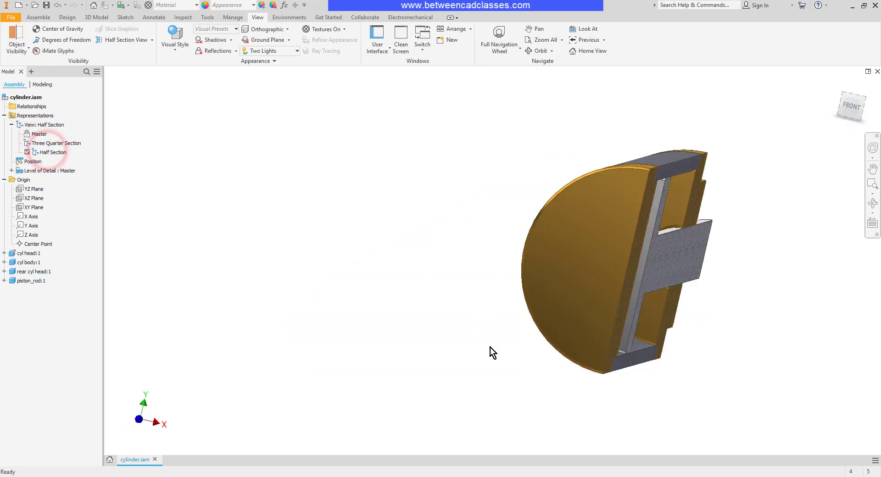
Orient the Half Section view toward the cut face from the right side and lock that view representation
{"action": "middle_click_drag", "start_coordinate": [762, 332], "coordinate": [602, 323], "text": "shift"}
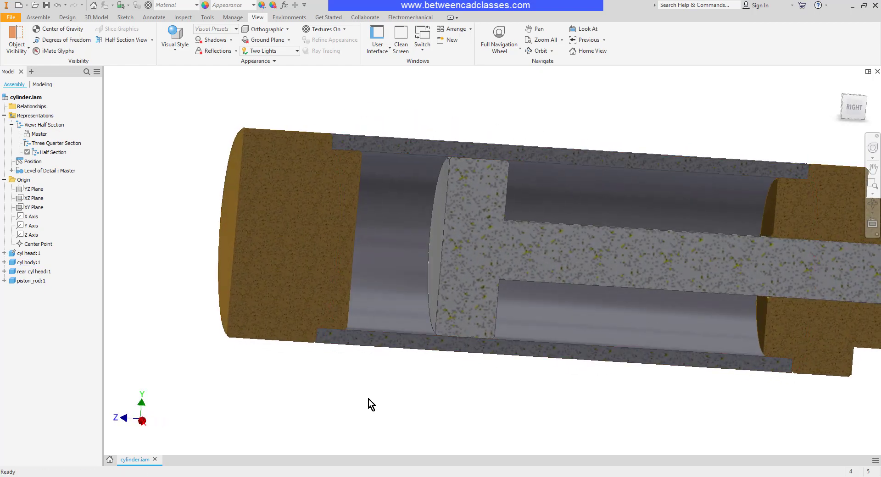
{"action": "right_click", "coordinate": [54, 158]}
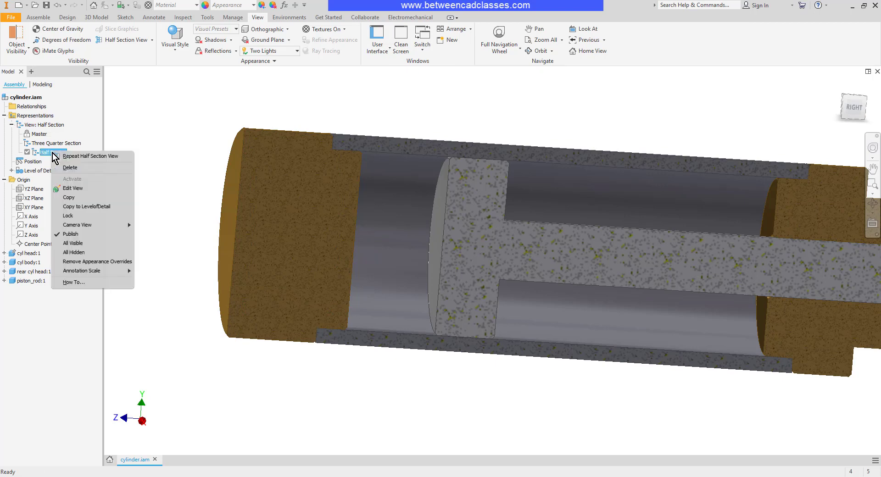
{"action": "left_click", "coordinate": [87, 216]}
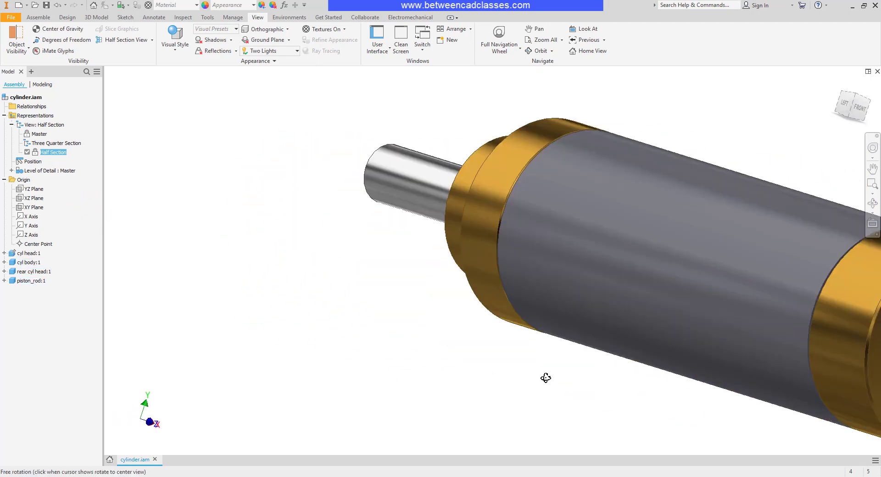
Check the locked view's orientation by activating Three Quarter Section and Half Section in turn, and restore the Master view representation
{"action": "double_click", "coordinate": [67, 143]}
{"action": "double_click", "coordinate": [48, 152]}
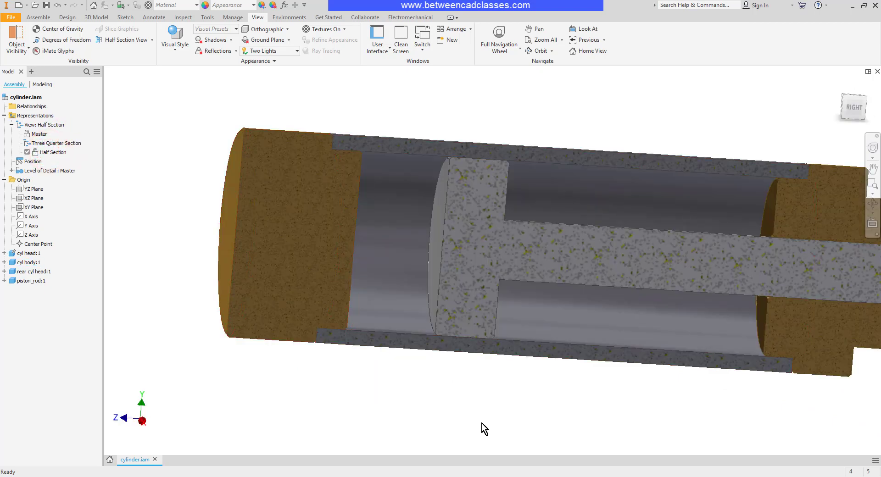
{"action": "double_click", "coordinate": [39, 135]}
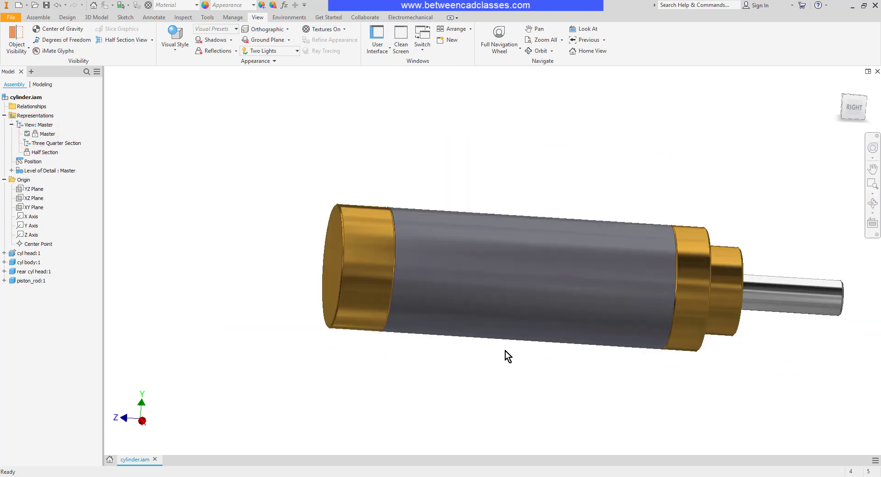